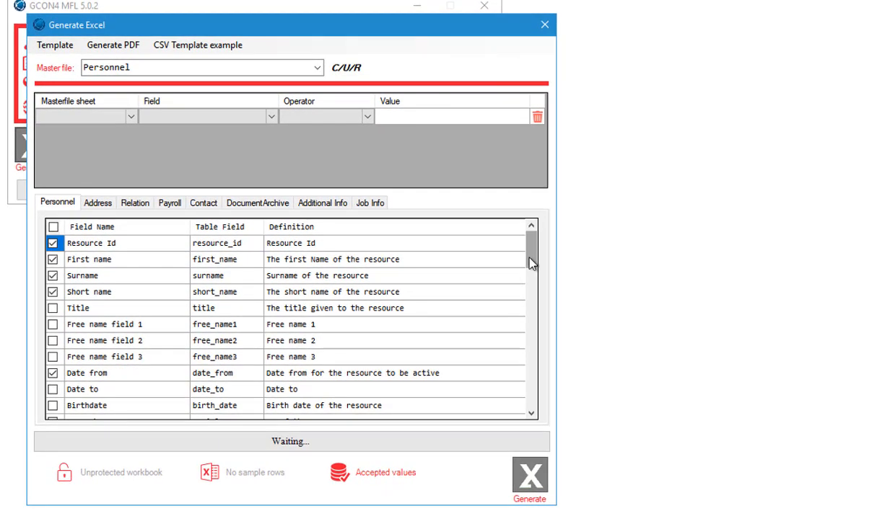
# - Include the Birthdate, Sex and NI Number fields in the Personnel sheet of the template
pyautogui.scroll(-3, 80, 311)
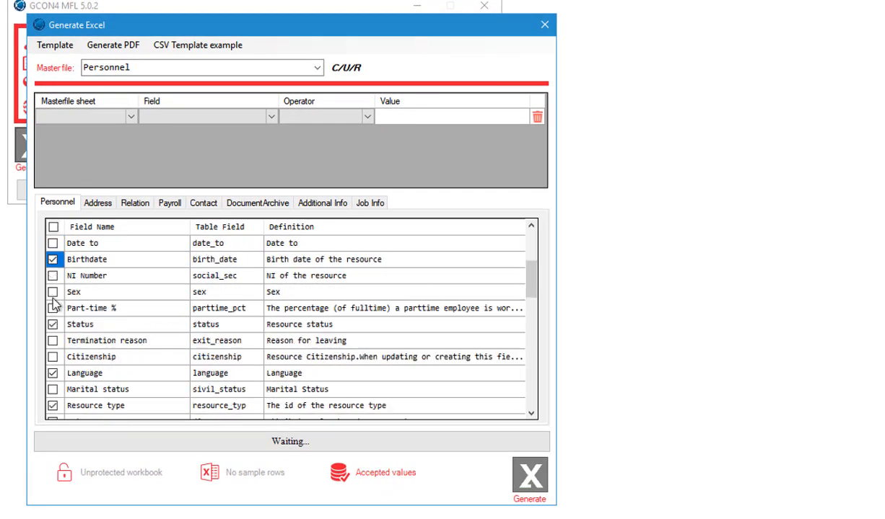
pyautogui.click(52, 259)
pyautogui.click(52, 291)
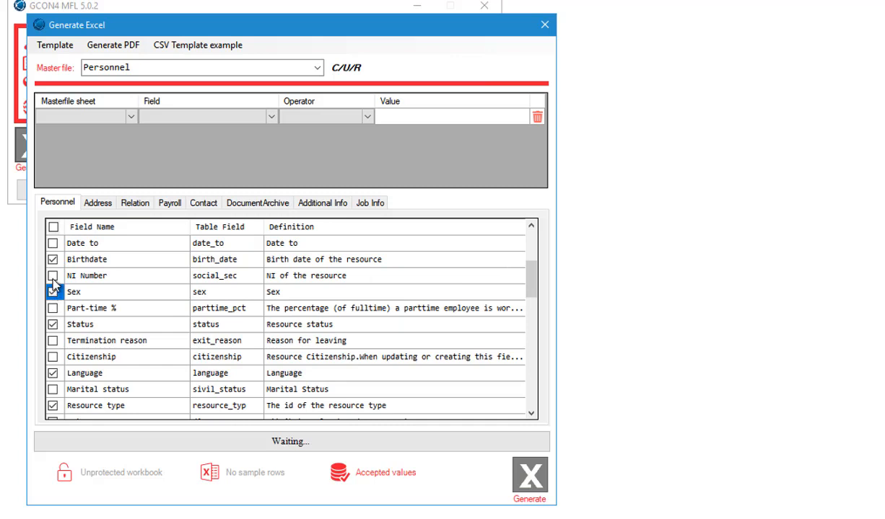
pyautogui.click(52, 275)
pyautogui.scroll(3, 55, 281)
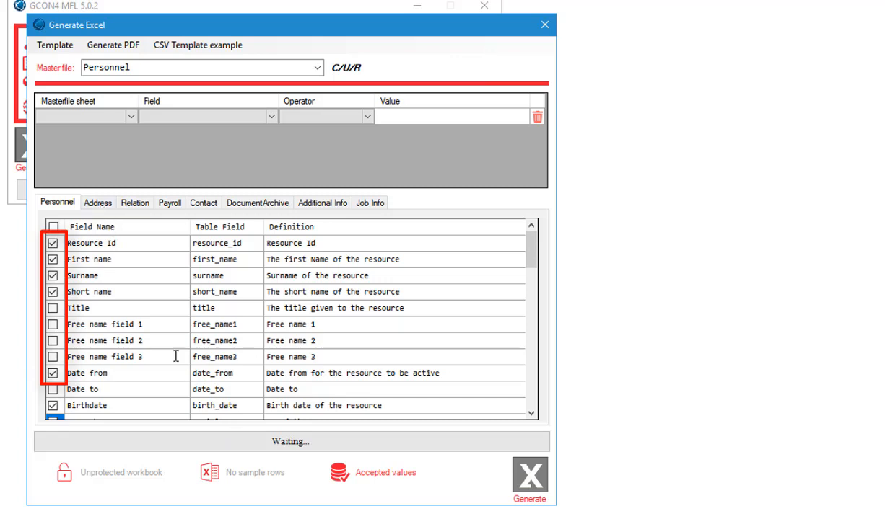
# - Check the fields selected for the Relation sheet and include the DocumentArchive sheet in the template
pyautogui.click(136, 202)
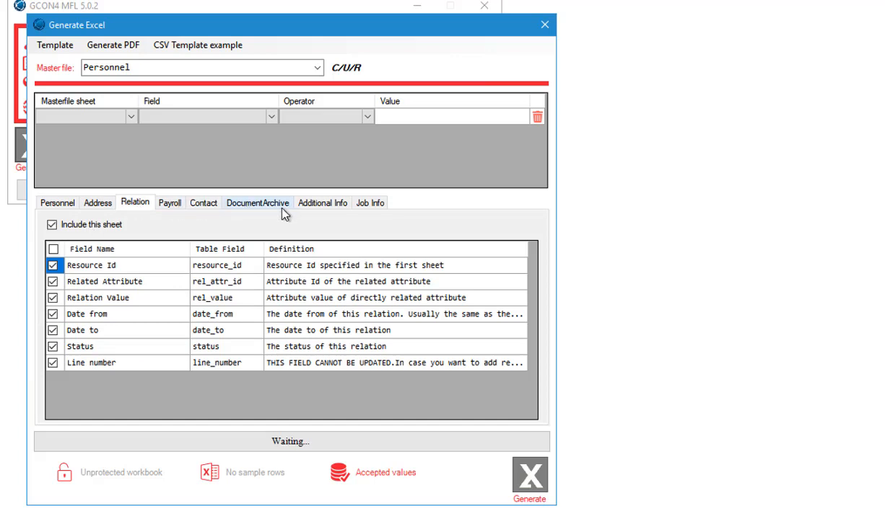
pyautogui.click(254, 204)
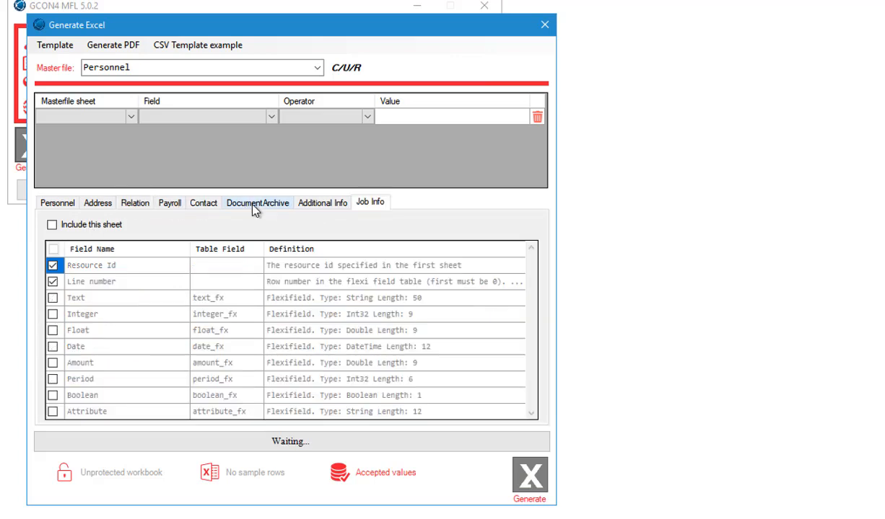
pyautogui.click(92, 226)
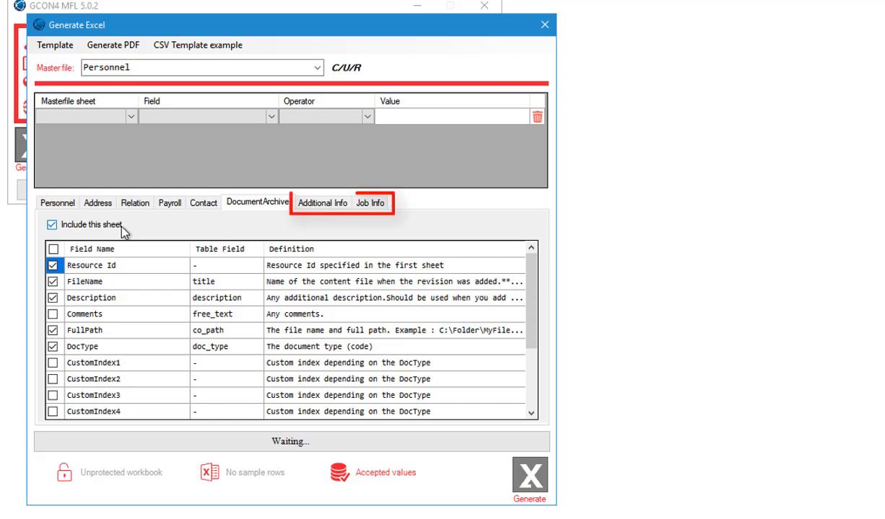
# - Include the Additional Info and Job Info sheets with all their fields, and return to the Personnel sheet's fields
pyautogui.click(315, 206)
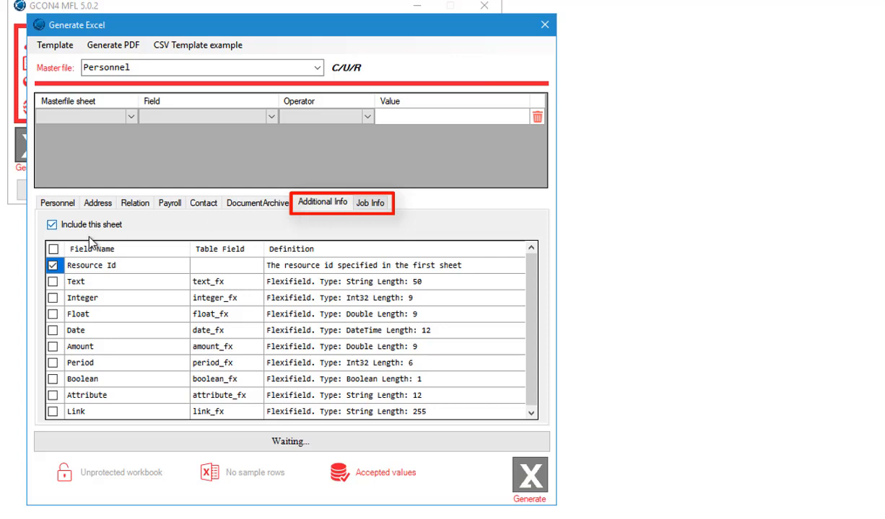
pyautogui.click(371, 205)
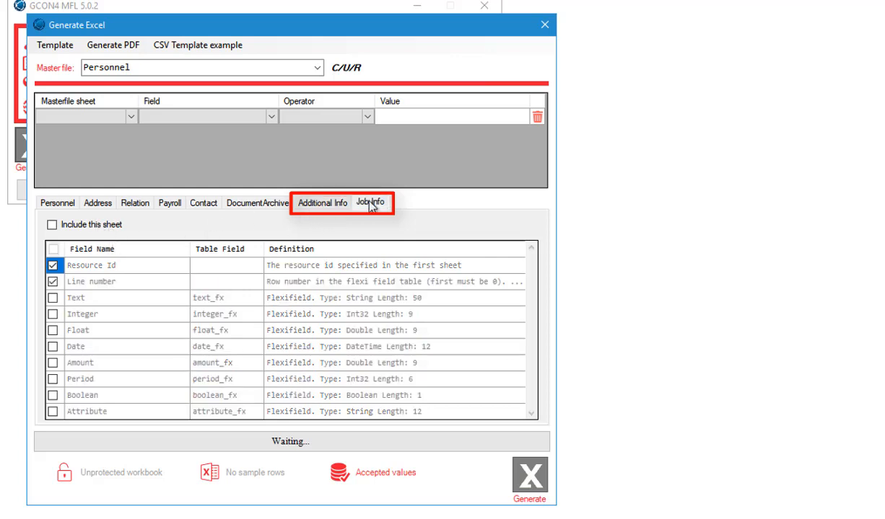
pyautogui.click(87, 225)
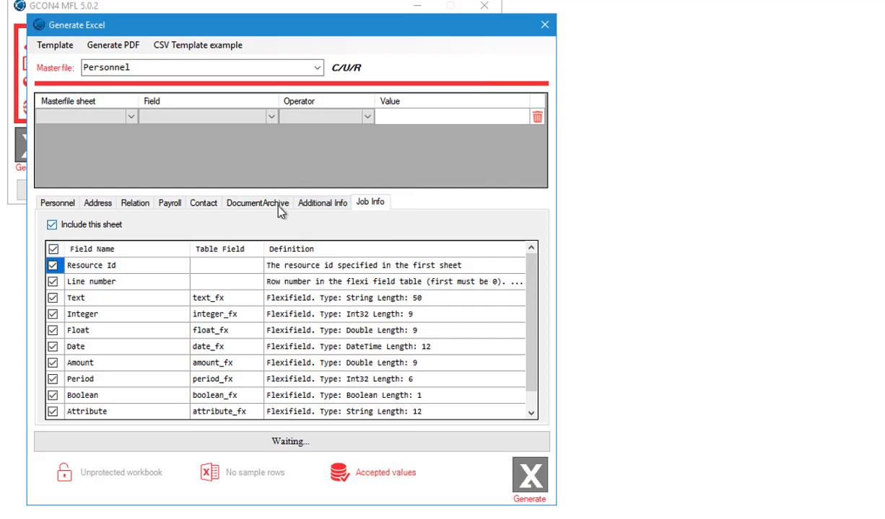
pyautogui.click(316, 204)
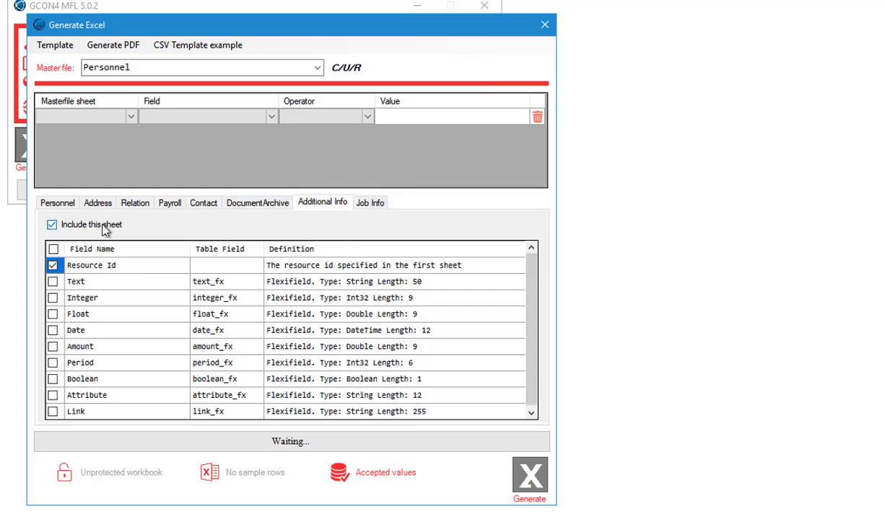
pyautogui.click(54, 249)
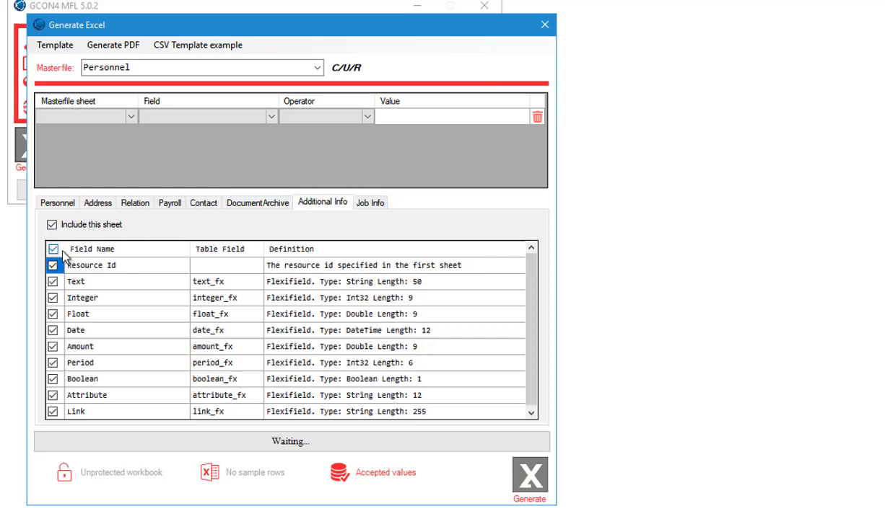
pyautogui.click(65, 207)
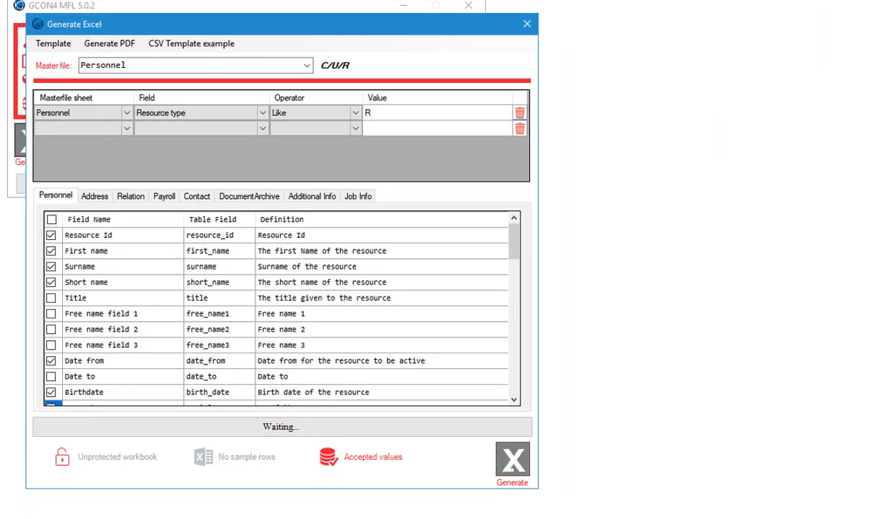
# - Generate the Excel template, save it on the Desktop under the name Personnel, and open the generated workbook
pyautogui.click(513, 460)
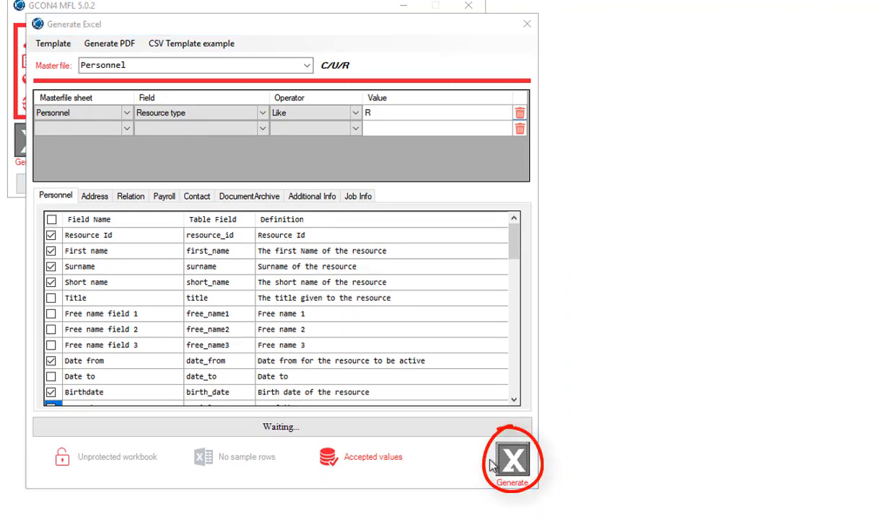
pyautogui.write('Per')
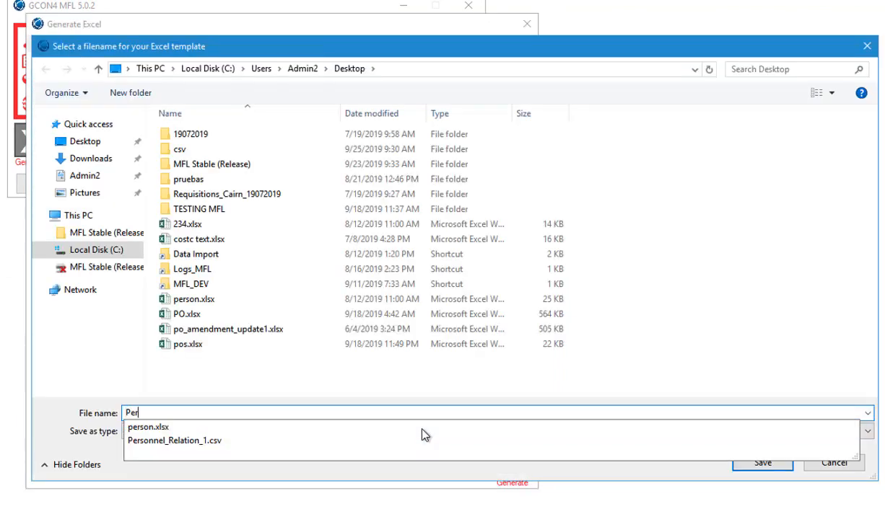
pyautogui.write('sonnel')
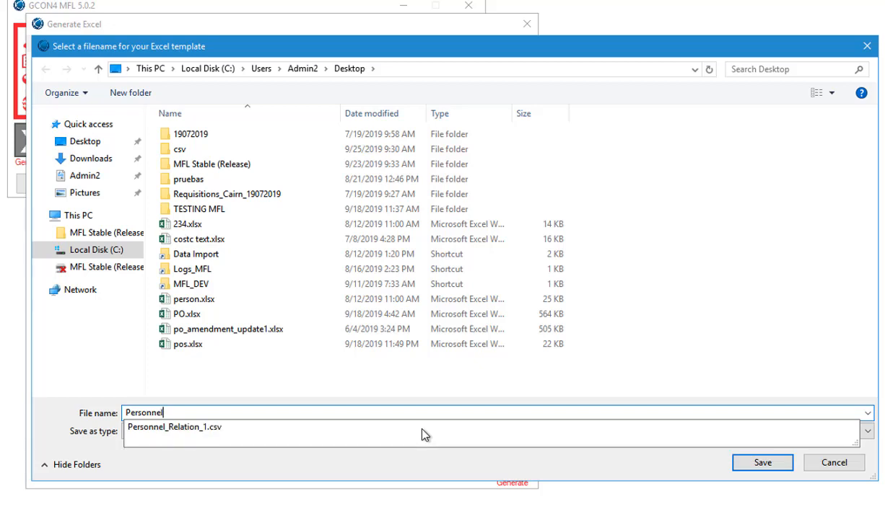
pyautogui.press('Tab')
pyautogui.click(744, 466)
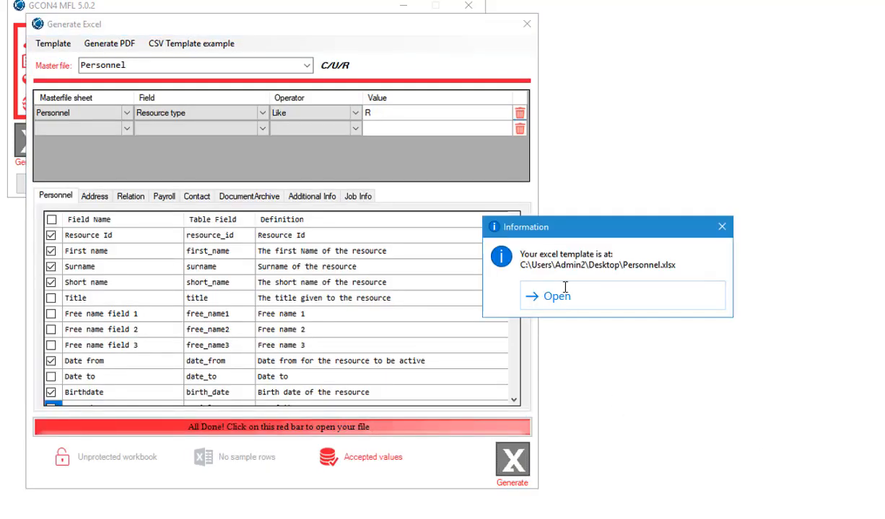
pyautogui.click(555, 296)
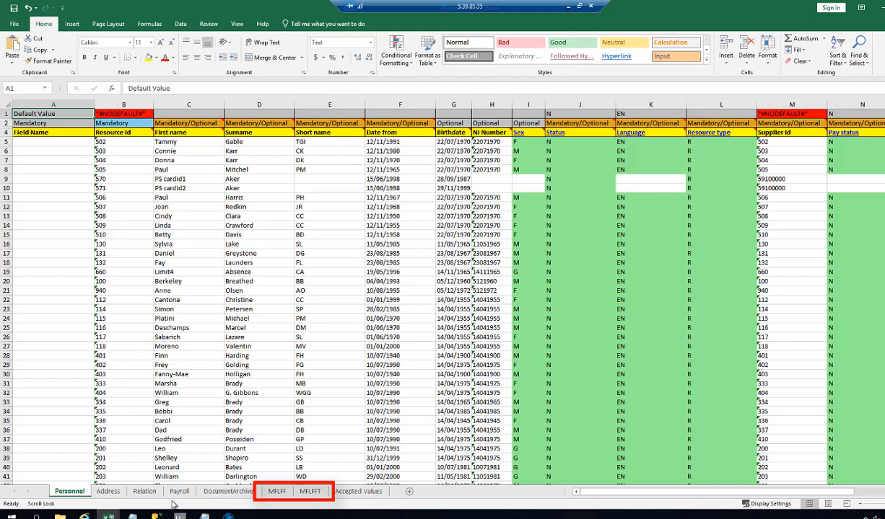
# - Review the Address, Relation, MFLFF and MFLFFT sheets of the workbook, and return to the Personnel sheet
pyautogui.click(105, 492)
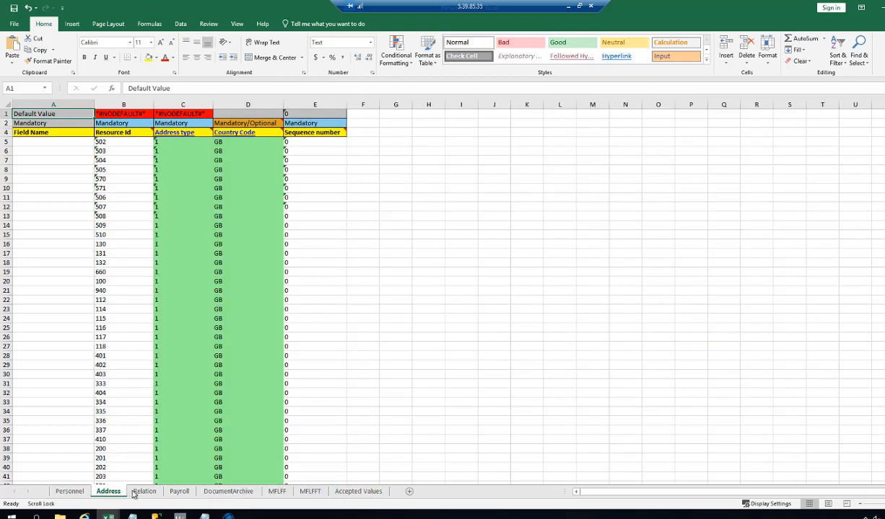
pyautogui.click(145, 492)
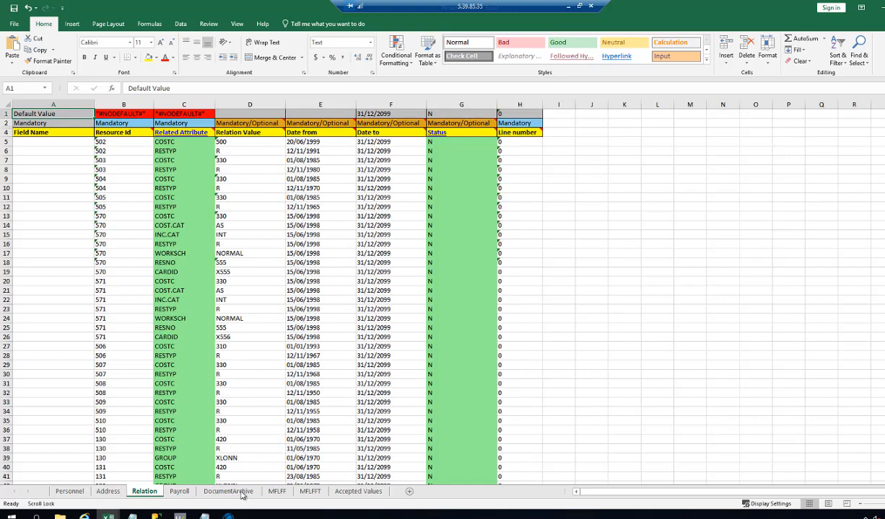
pyautogui.click(277, 492)
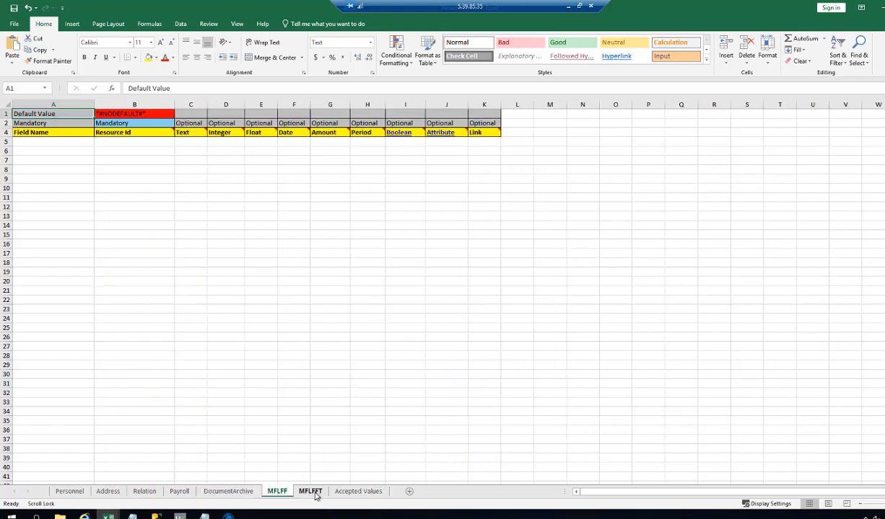
pyautogui.click(312, 492)
pyautogui.click(65, 492)
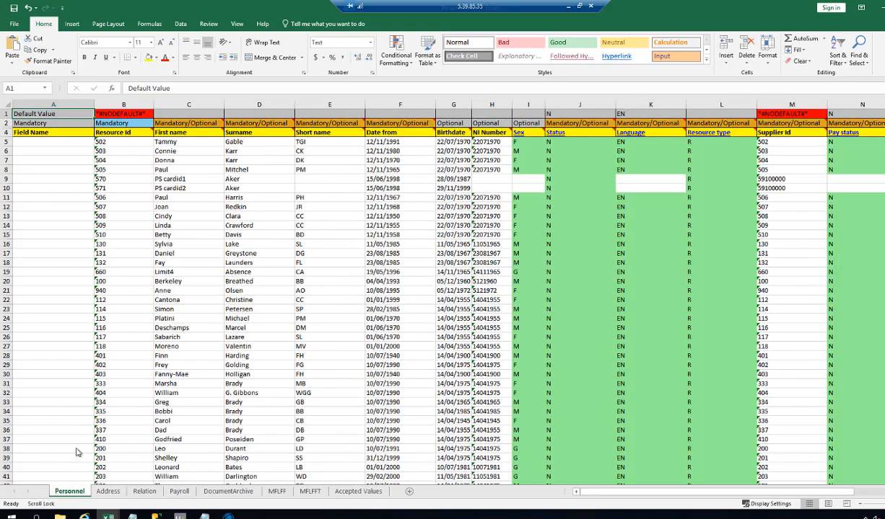
# - Look up the accepted values for the Sex field and return to the Personnel sheet
pyautogui.moveTo(518, 136)
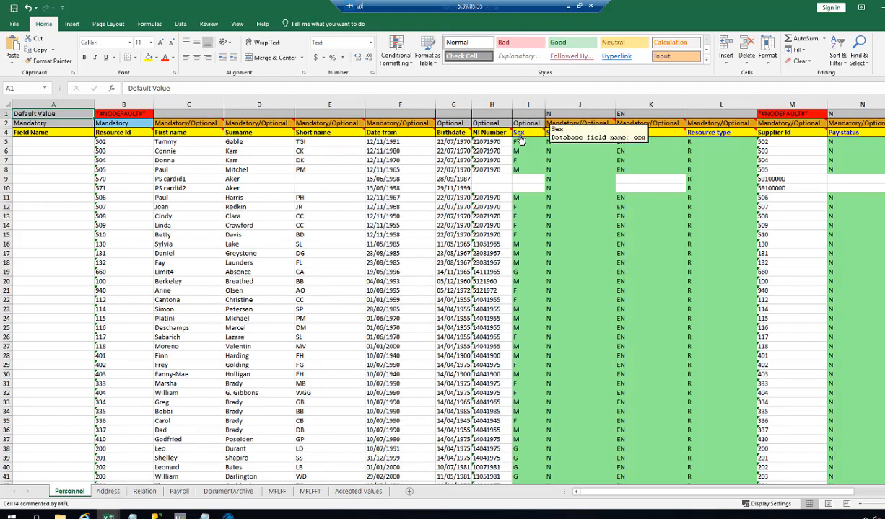
pyautogui.click(519, 136)
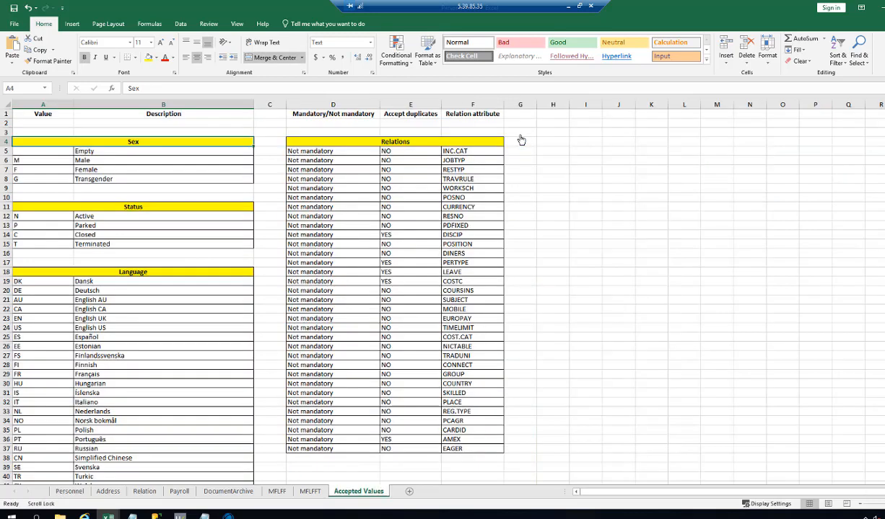
pyautogui.click(70, 492)
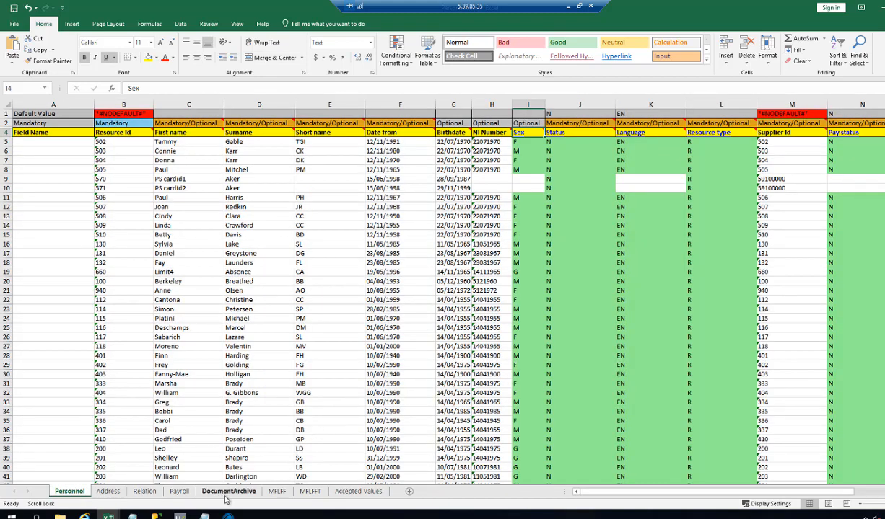
# - Go through the Relation and MFLFFT sheets, and widen the FullPath column on the DocumentArchive sheet to fit the file paths
pyautogui.click(144, 492)
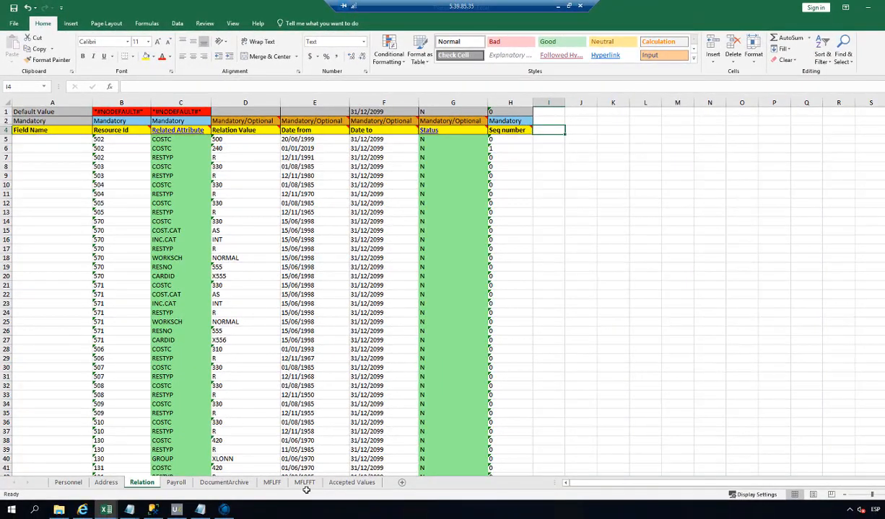
pyautogui.click(304, 484)
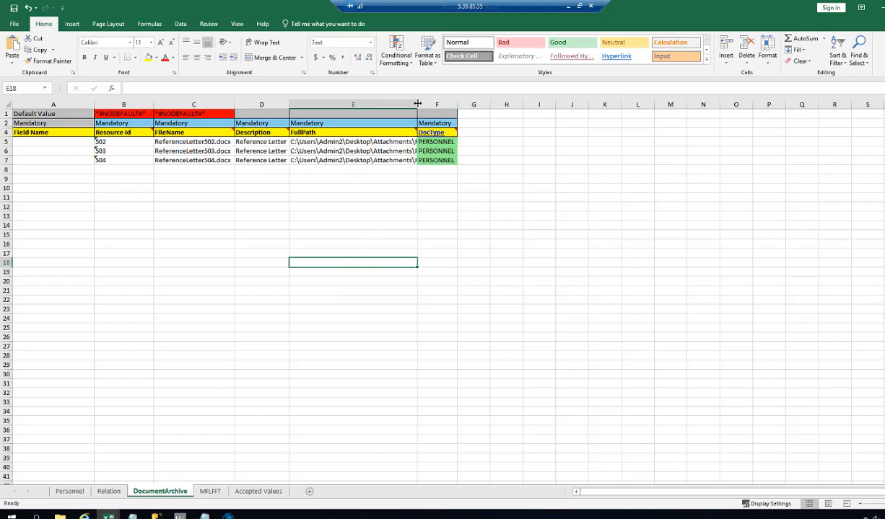
pyautogui.moveTo(417, 106); pyautogui.dragTo(494, 105)
pyautogui.click(431, 205)
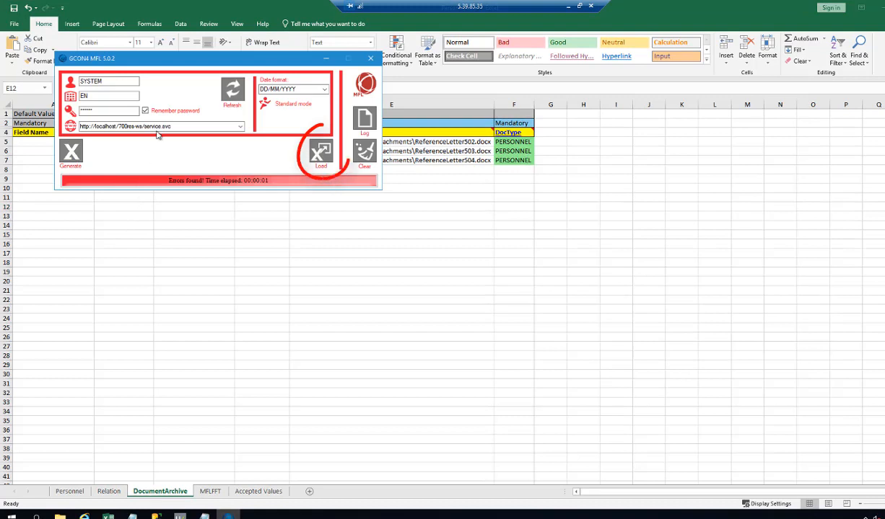
# - Load the Personnel.xlsx workbook from the Desktop with GCON4 MFL
pyautogui.click(319, 155)
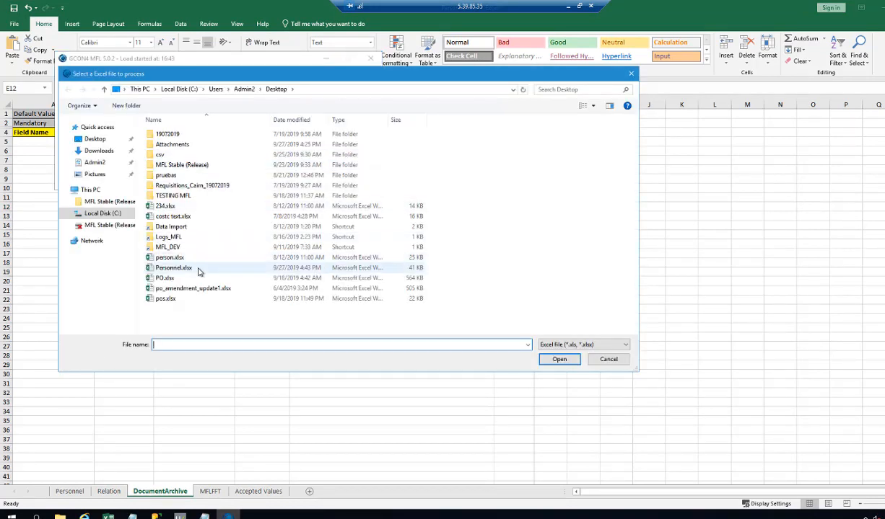
pyautogui.doubleClick(199, 271)
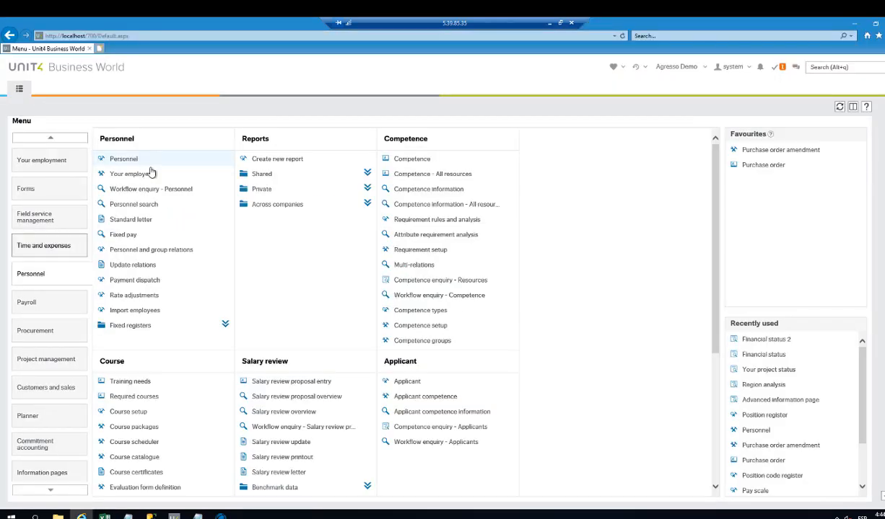
# - In Unit4 Business World, open the Personnel screen and look up the first employee in the workbook by resource ID
pyautogui.click(153, 162)
pyautogui.write('502')
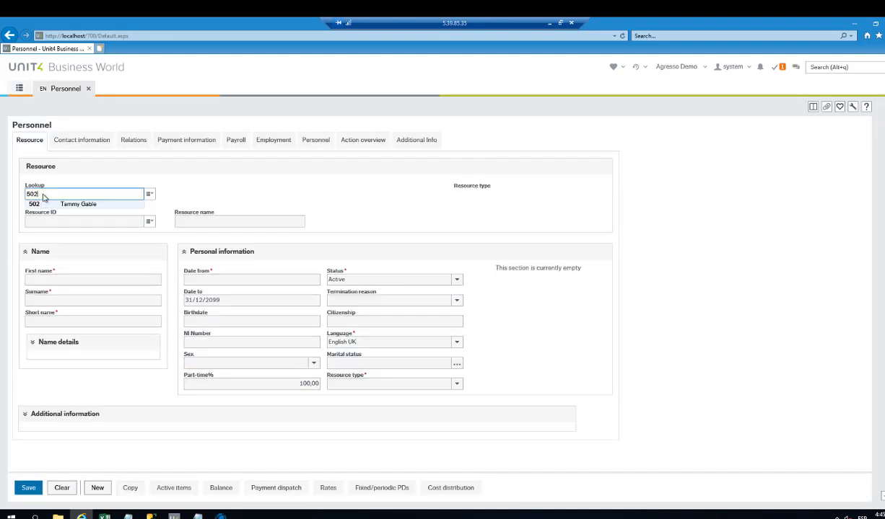
pyautogui.press('Return')
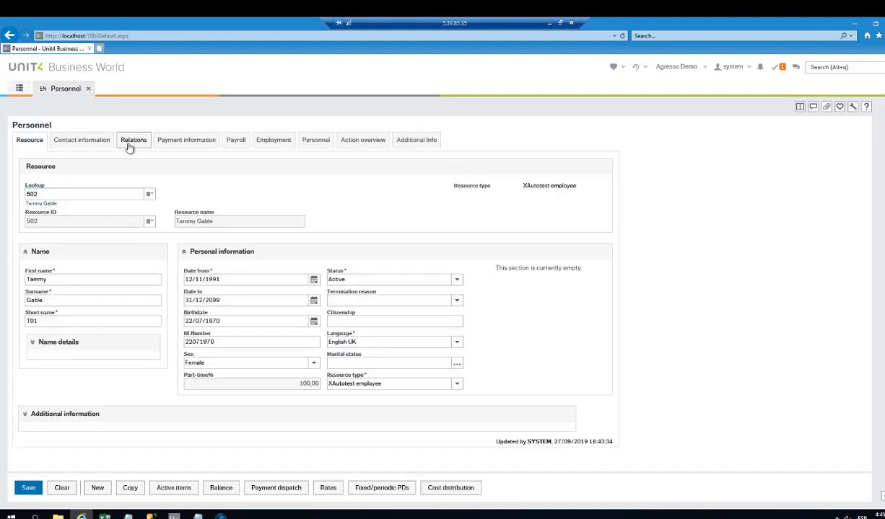
# - Check the employee's cost centre relations, Job Info rows and attached documents
pyautogui.click(130, 145)
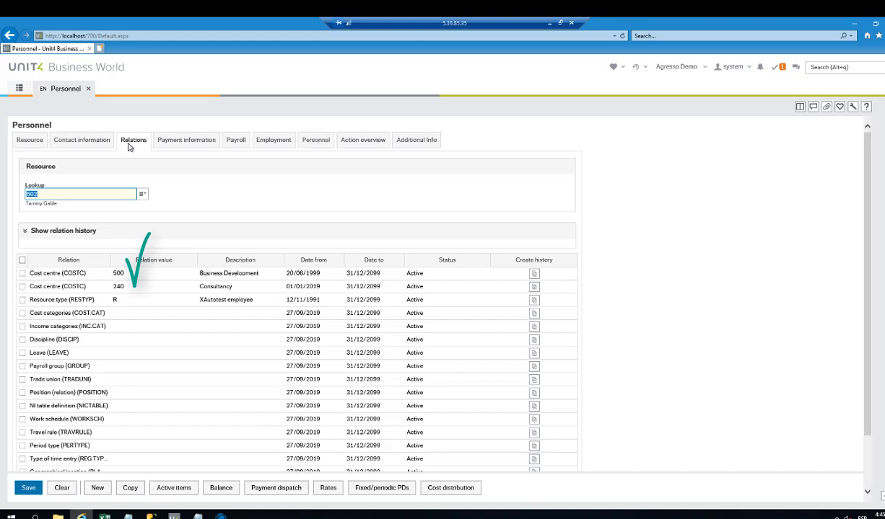
pyautogui.click(424, 142)
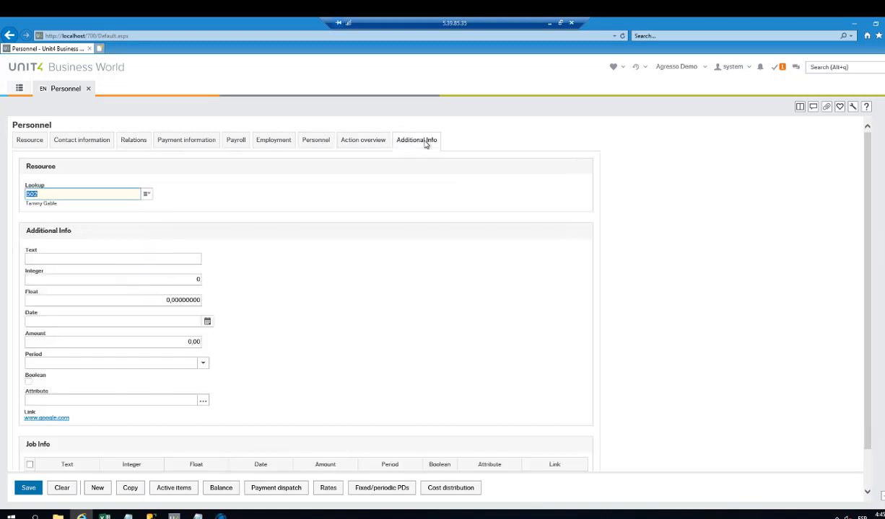
pyautogui.scroll(-2, 424, 189)
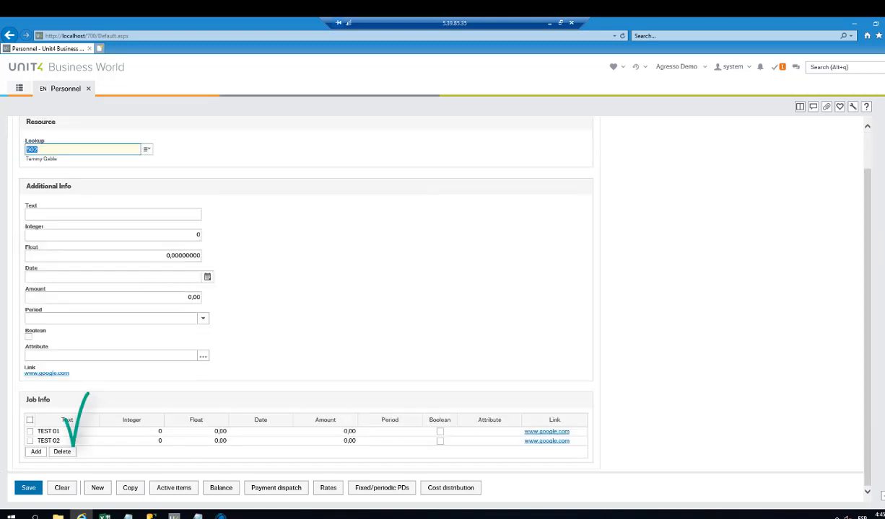
pyautogui.click(827, 108)
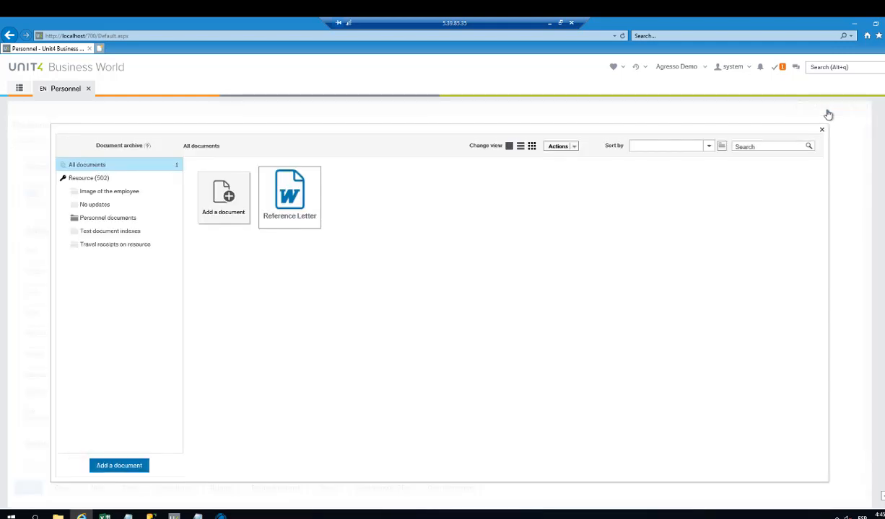